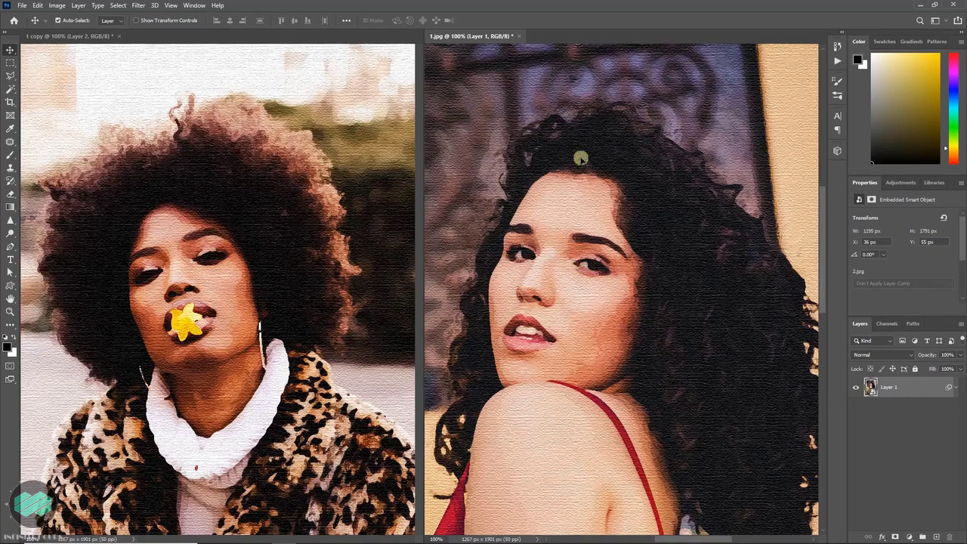
# - Start closing the painted 1.jpg document so the save-changes prompt appears
pyautogui.click(519, 36)
# - Close 1.jpg unsaved, delete Layer 2, and convert Layer 1 to a smart object
pyautogui.click(486, 209)
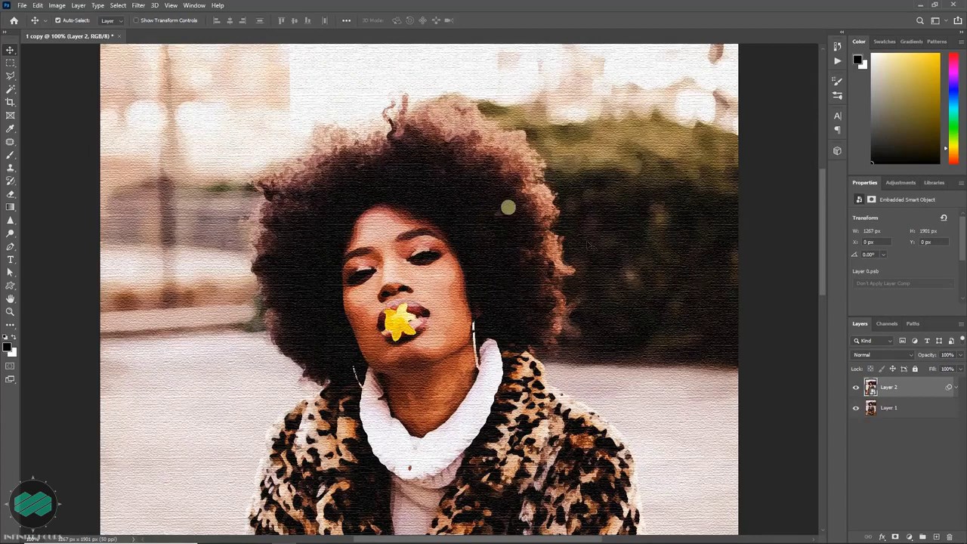
pyautogui.press('Delete')
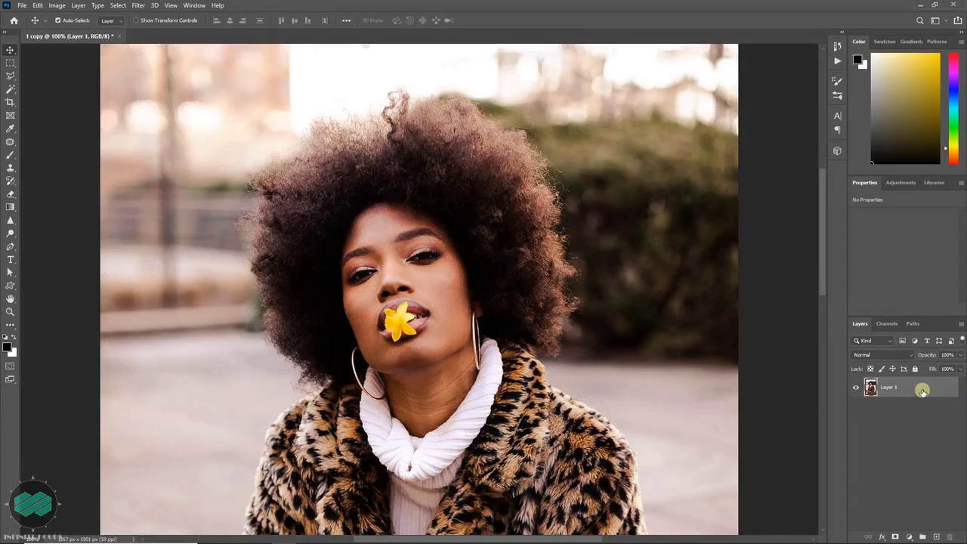
pyautogui.rightClick(923, 390)
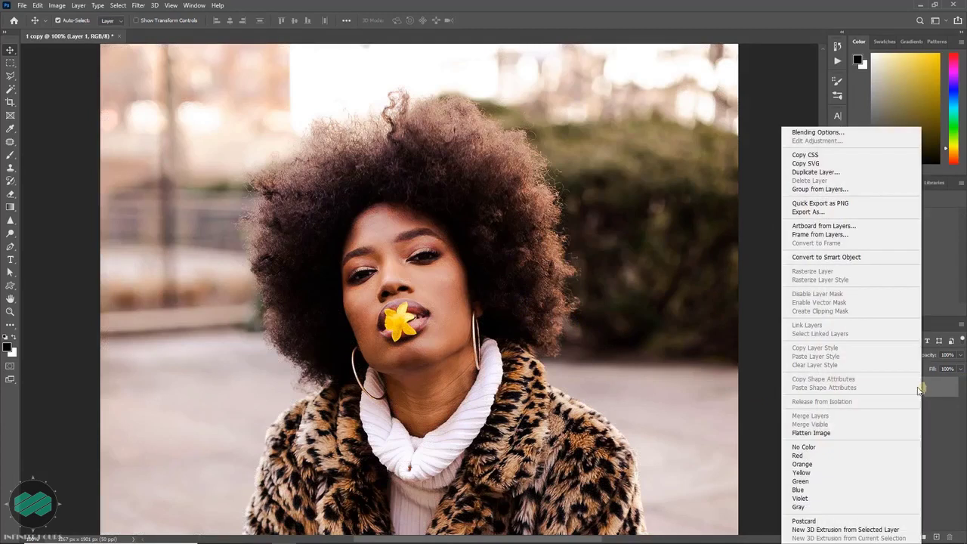
pyautogui.click(881, 260)
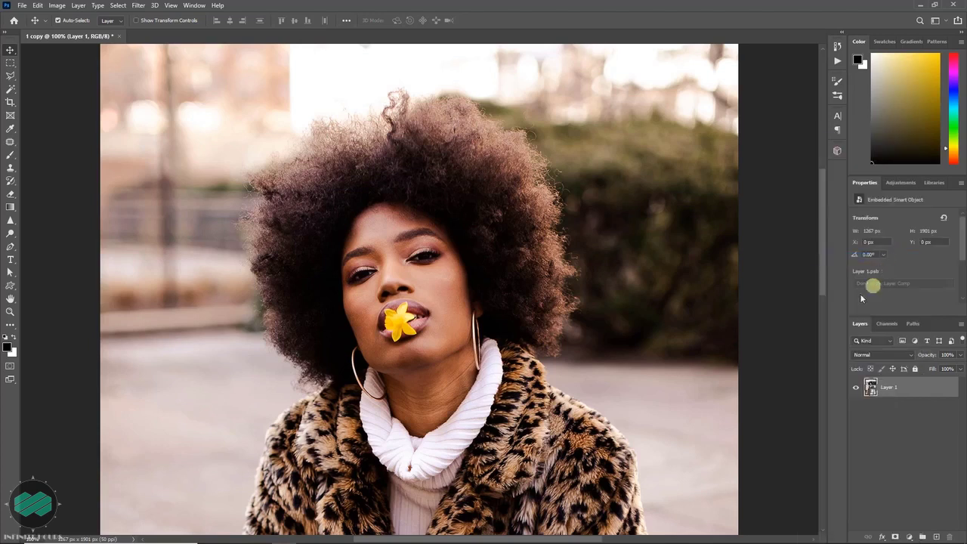
# - Apply Filter Gallery's Artistic Dry Brush (size 2, detail 8, texture 1) as a smart filter
pyautogui.click(138, 6)
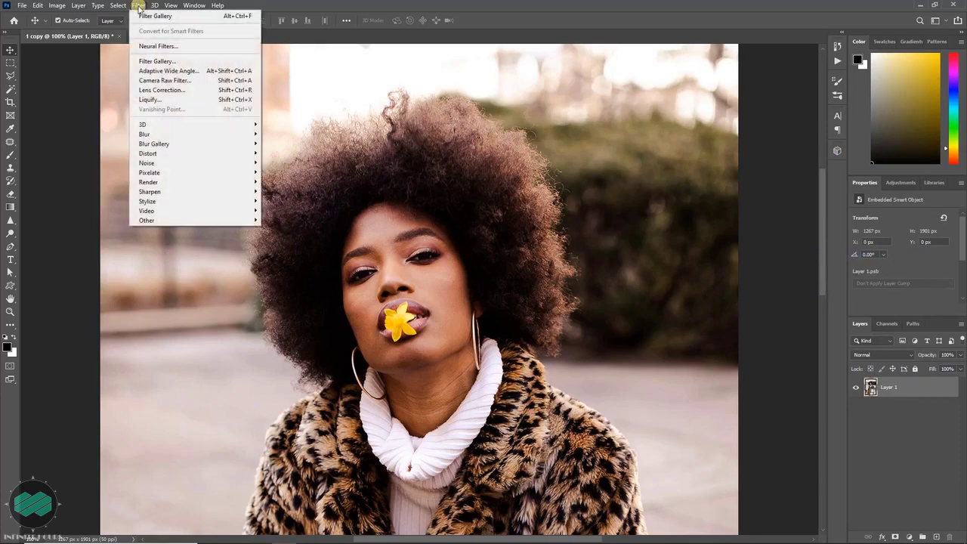
pyautogui.click(201, 65)
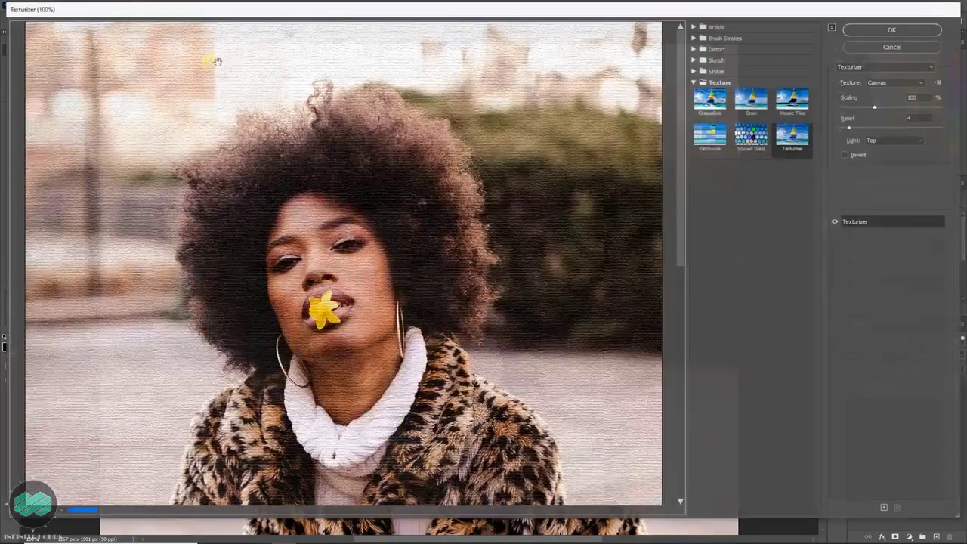
pyautogui.click(695, 26)
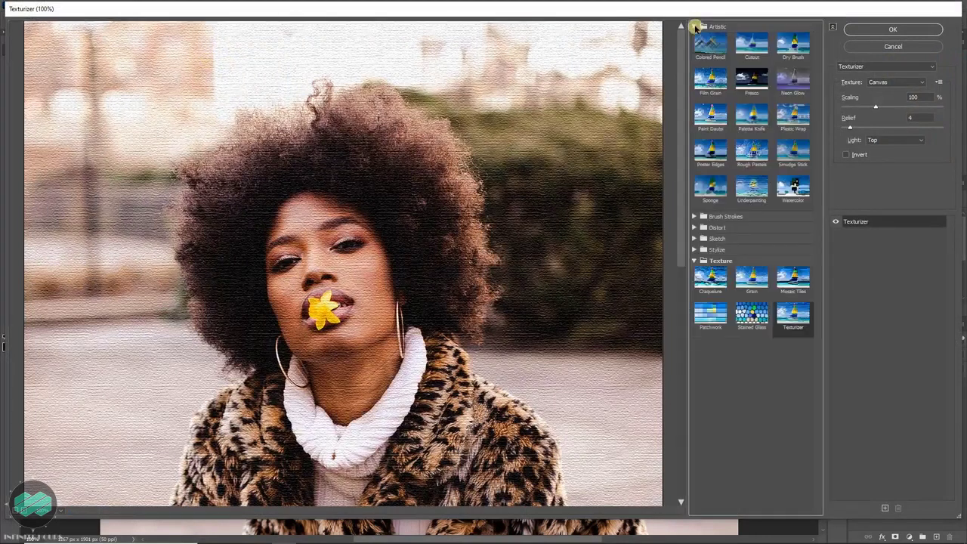
pyautogui.click(793, 46)
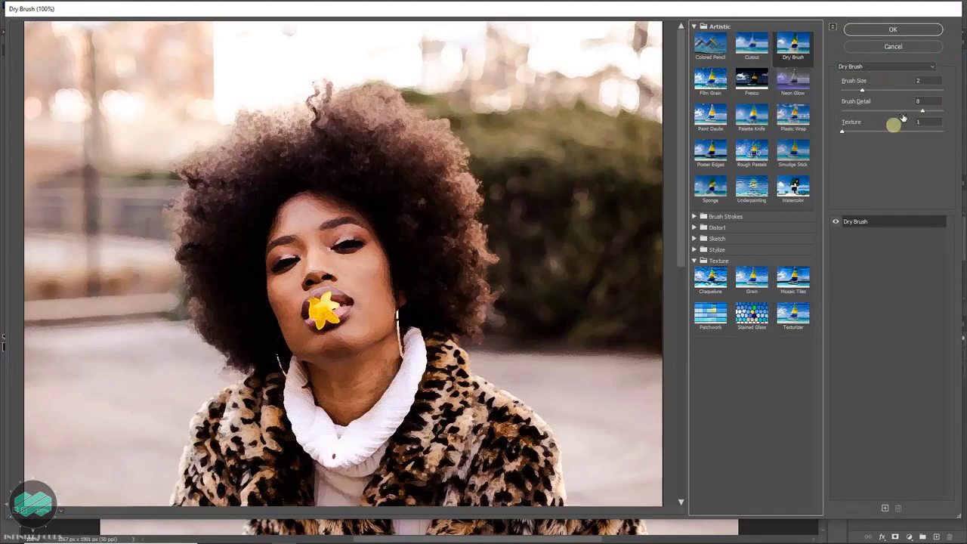
pyautogui.click(893, 29)
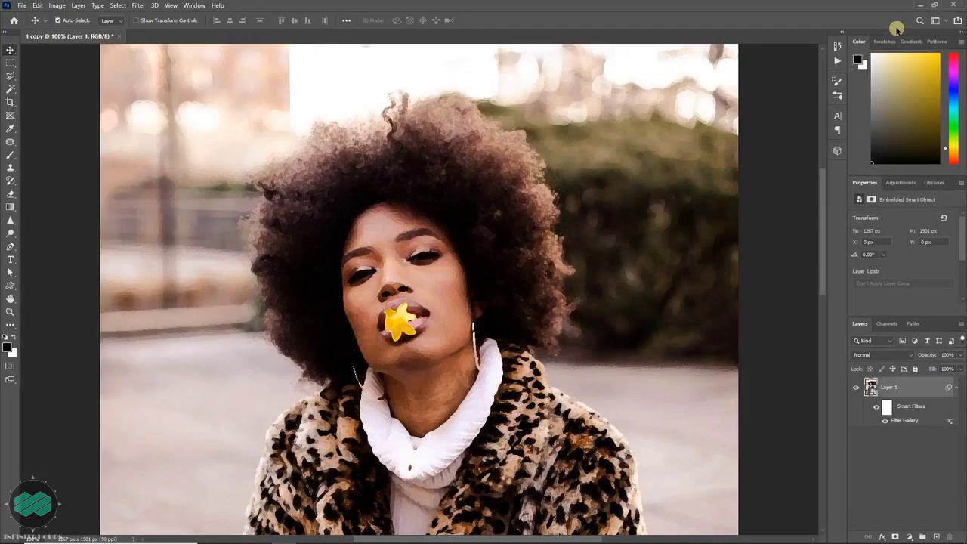
# - Add a Cutout smart filter with 7 levels, edge simplicity 1 and edge fidelity 2
pyautogui.click(137, 6)
pyautogui.click(194, 62)
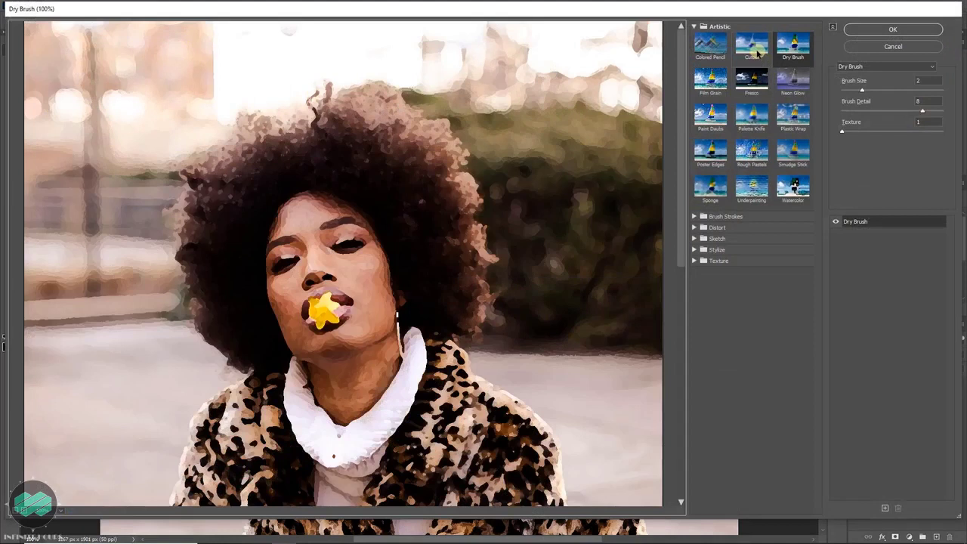
pyautogui.click(758, 52)
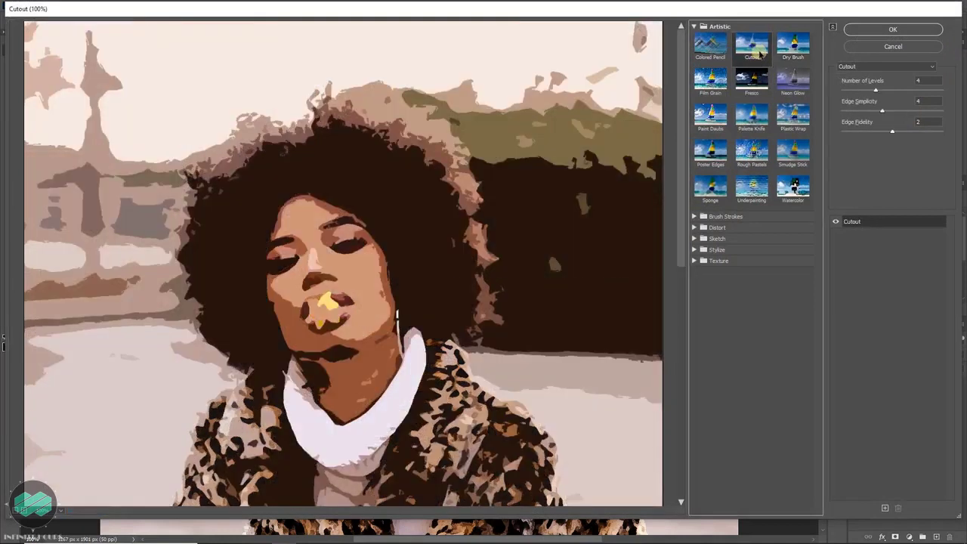
pyautogui.moveTo(884, 111); pyautogui.dragTo(925, 92)
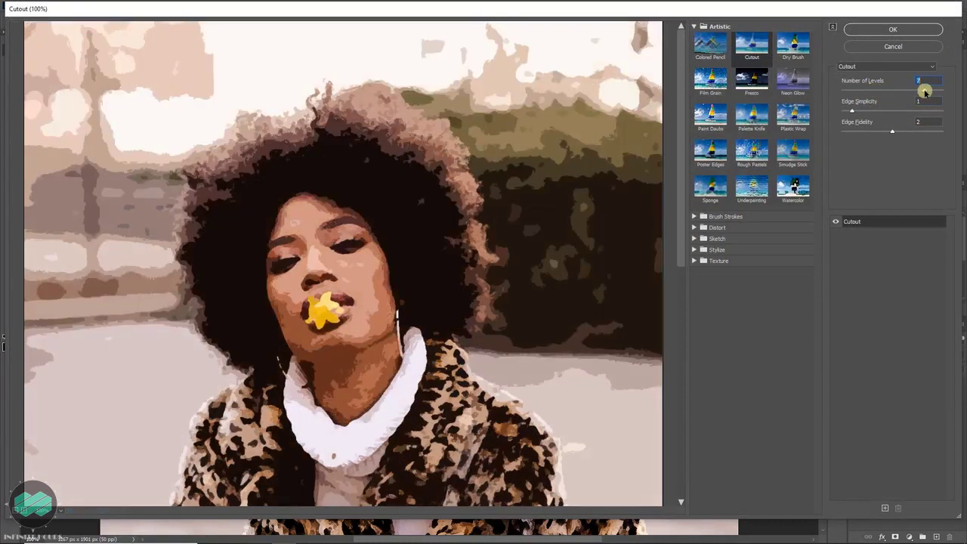
pyautogui.click(894, 30)
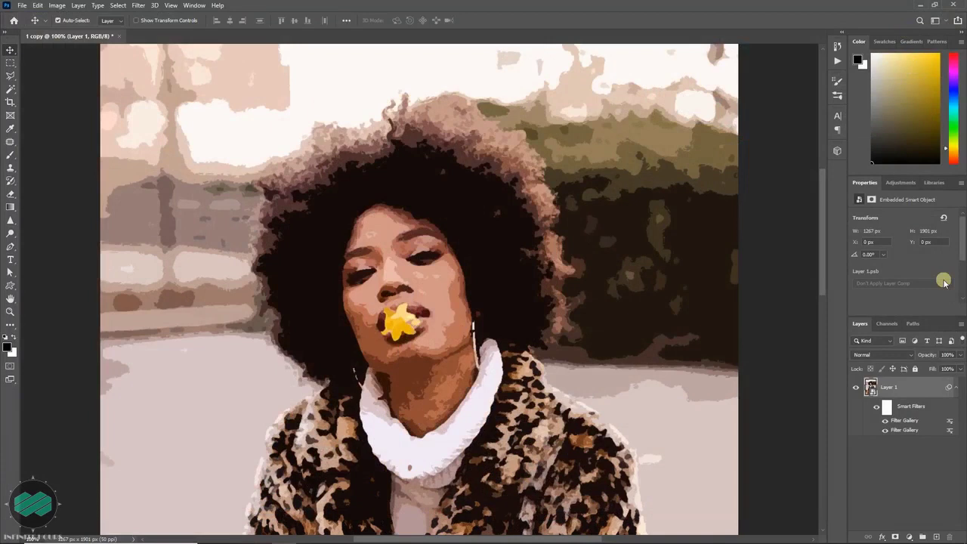
# - Set the Cutout smart filter's blending mode to Overlay
pyautogui.doubleClick(949, 424)
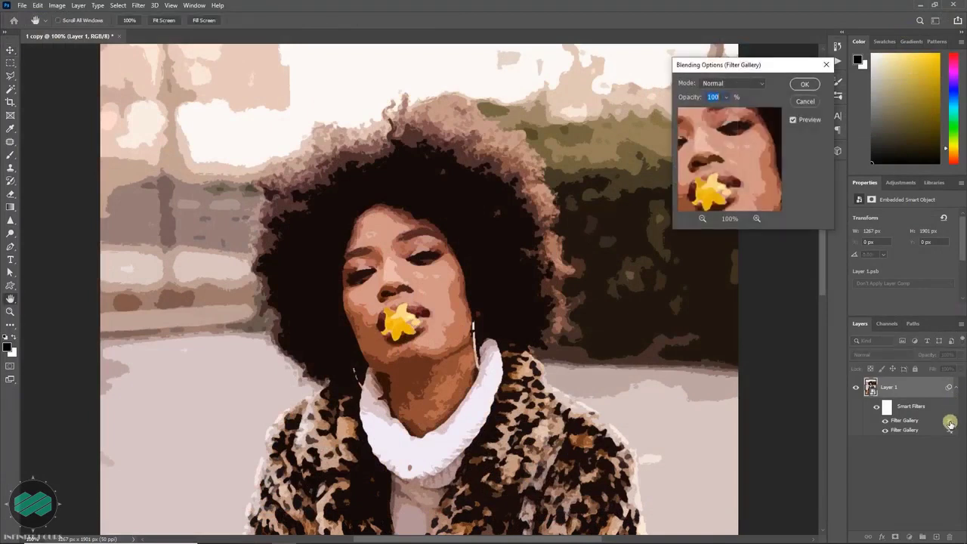
pyautogui.click(758, 84)
pyautogui.click(732, 222)
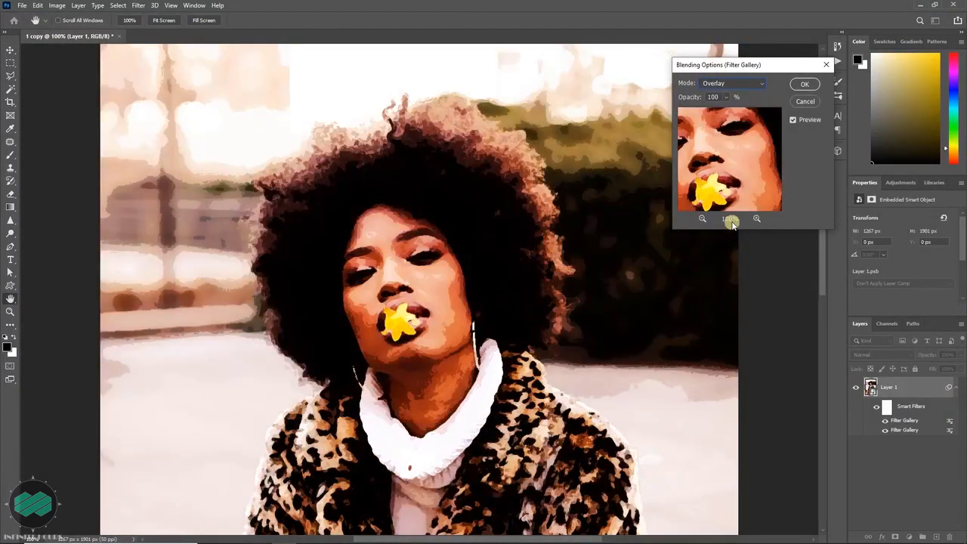
pyautogui.click(806, 85)
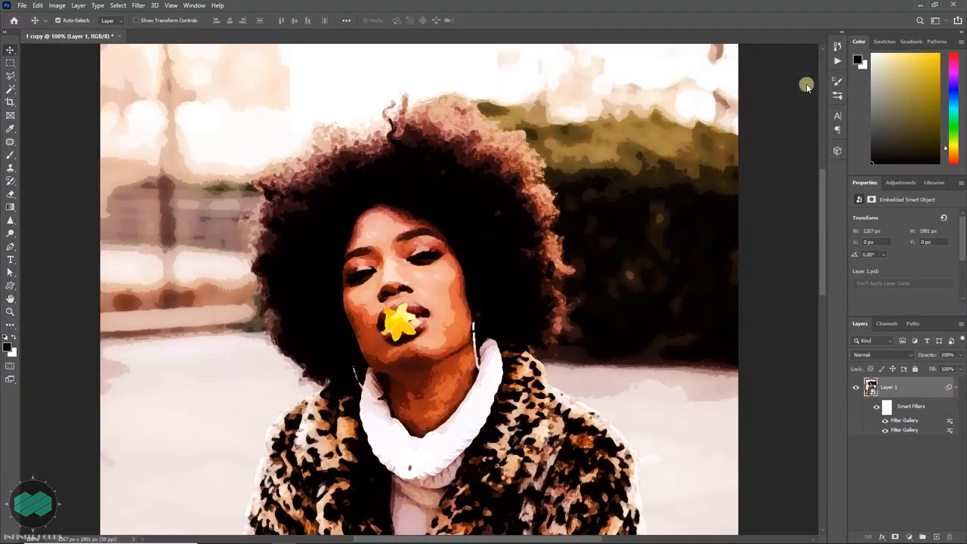
pyautogui.click(138, 6)
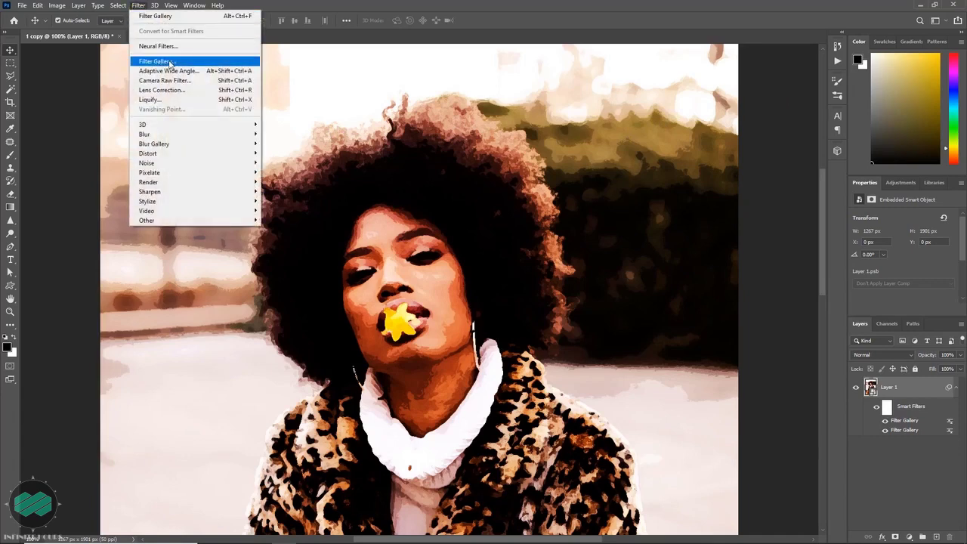
# - Add a Texturizer smart filter using Canvas texture at Scaling 100 and Relief 4
pyautogui.click(170, 62)
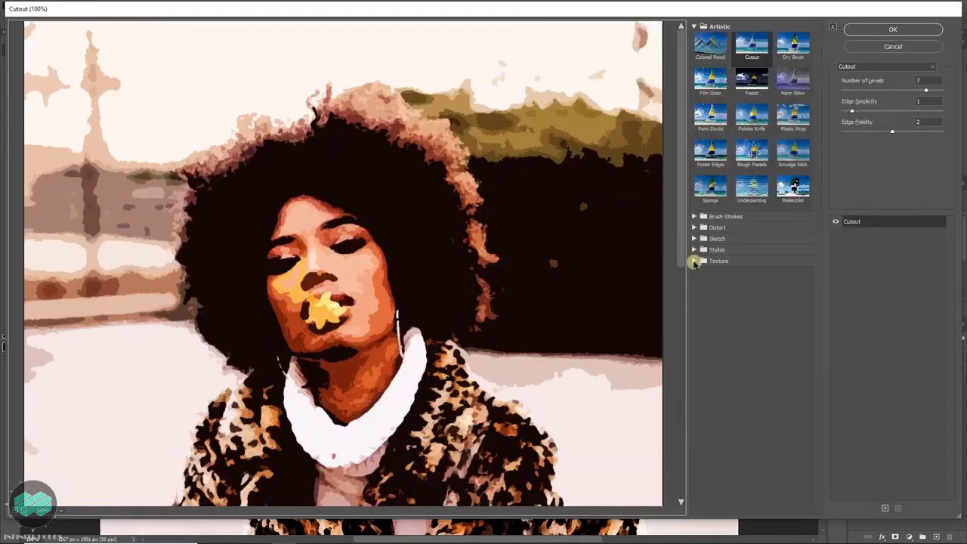
pyautogui.click(695, 261)
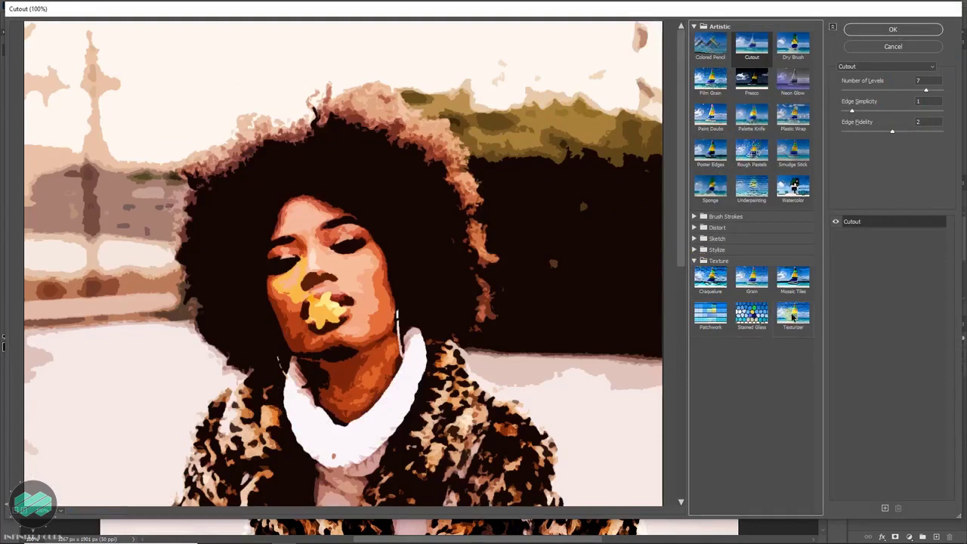
pyautogui.click(792, 317)
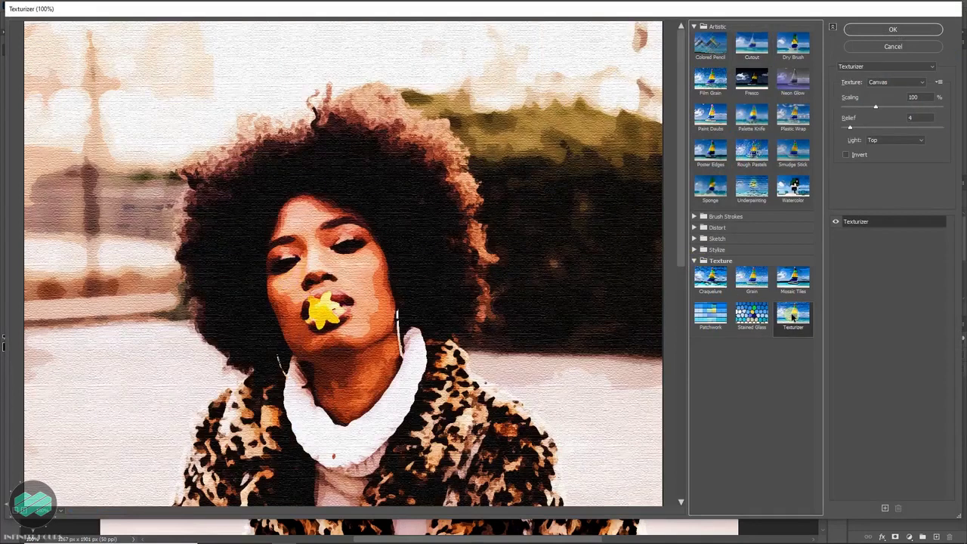
pyautogui.click(899, 30)
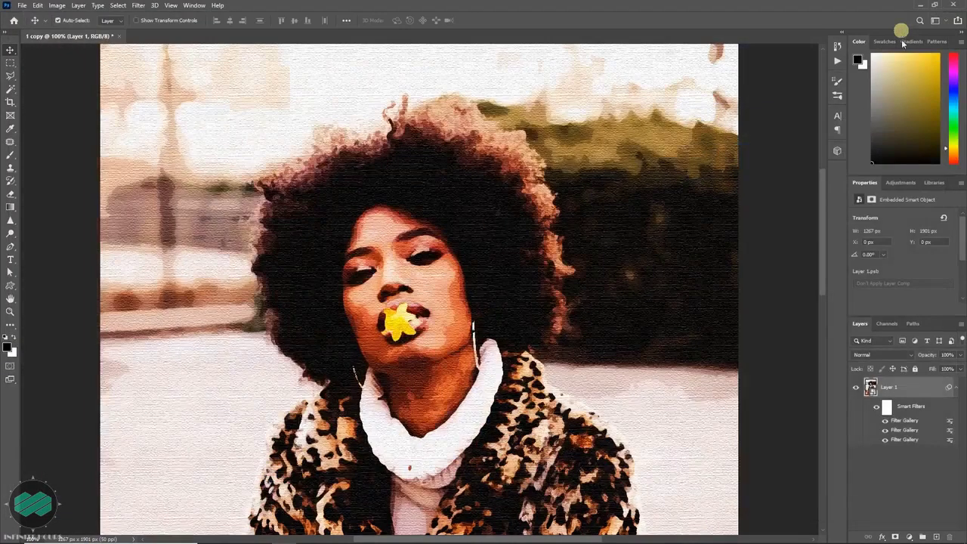
# - Replace the smart object's contents with the second portrait, file 2
pyautogui.rightClick(917, 389)
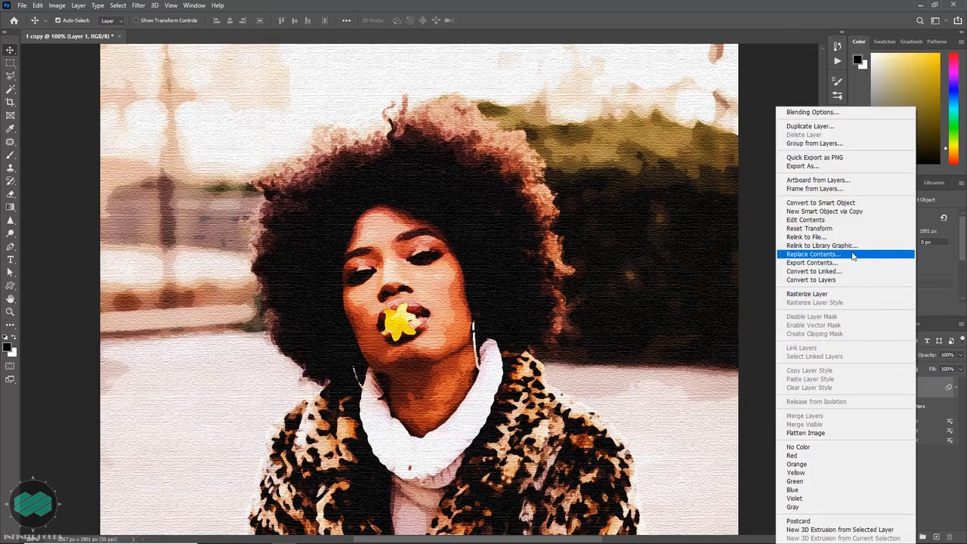
pyautogui.click(852, 256)
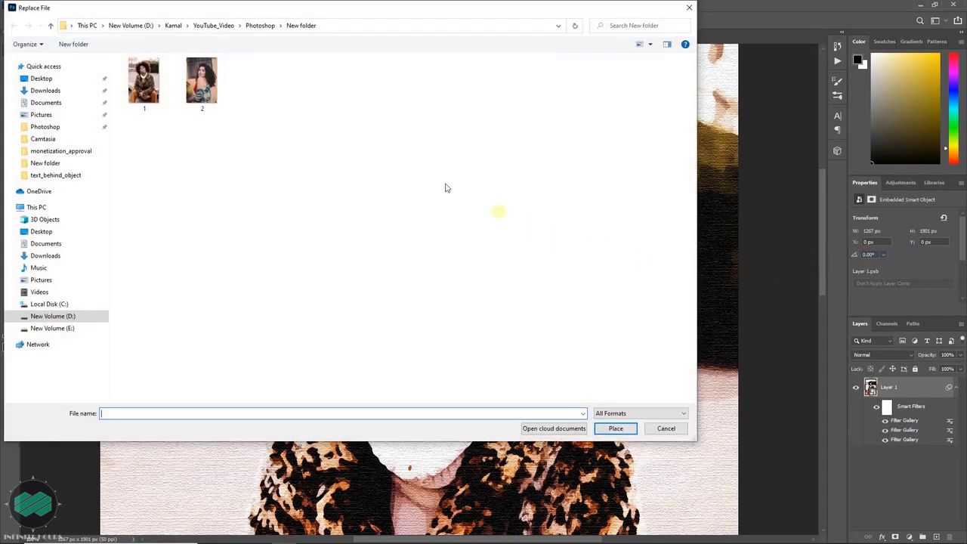
pyautogui.click(207, 90)
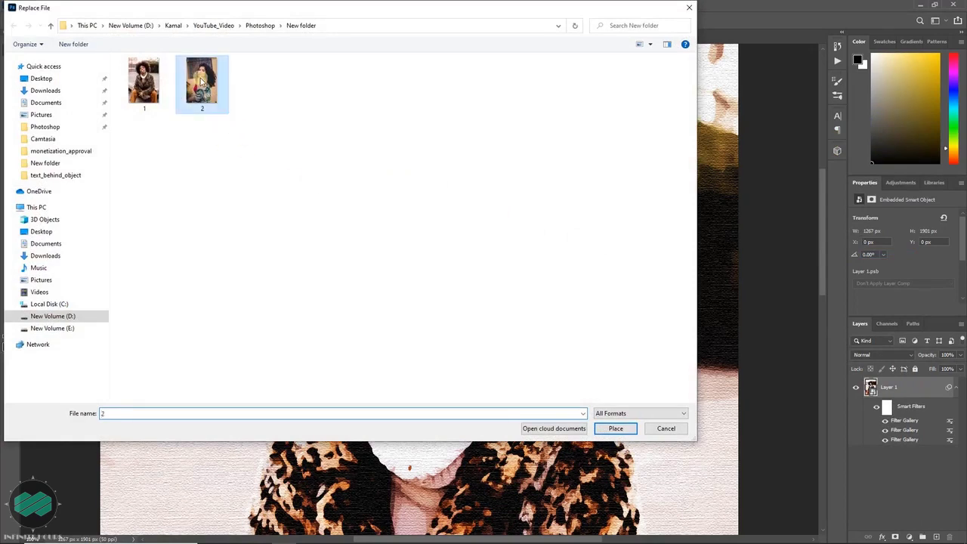
pyautogui.click(620, 430)
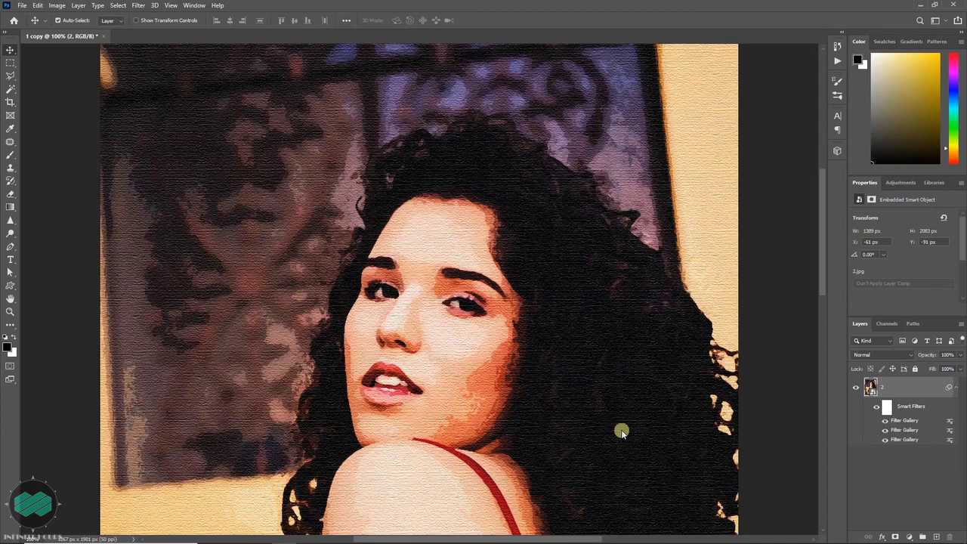
# - Free-transform the new portrait to about 93% and move it upward in the frame
pyautogui.press('ctrl')
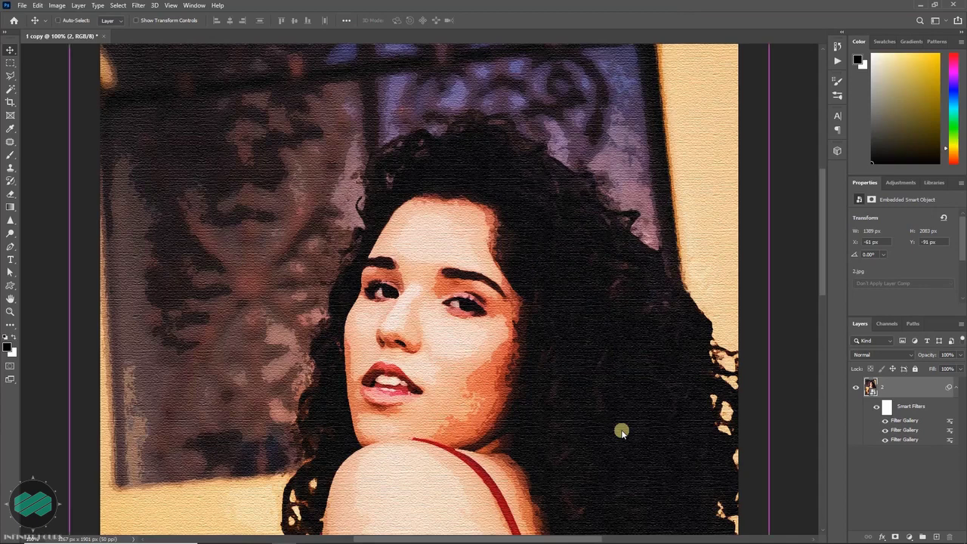
pyautogui.hotkey('ctrl', 't')
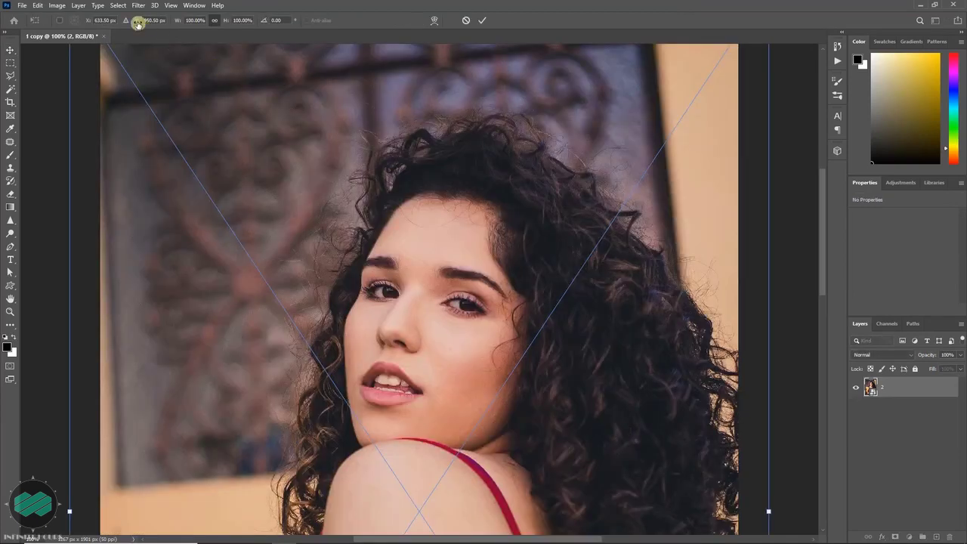
pyautogui.moveTo(137, 22); pyautogui.dragTo(174, 23)
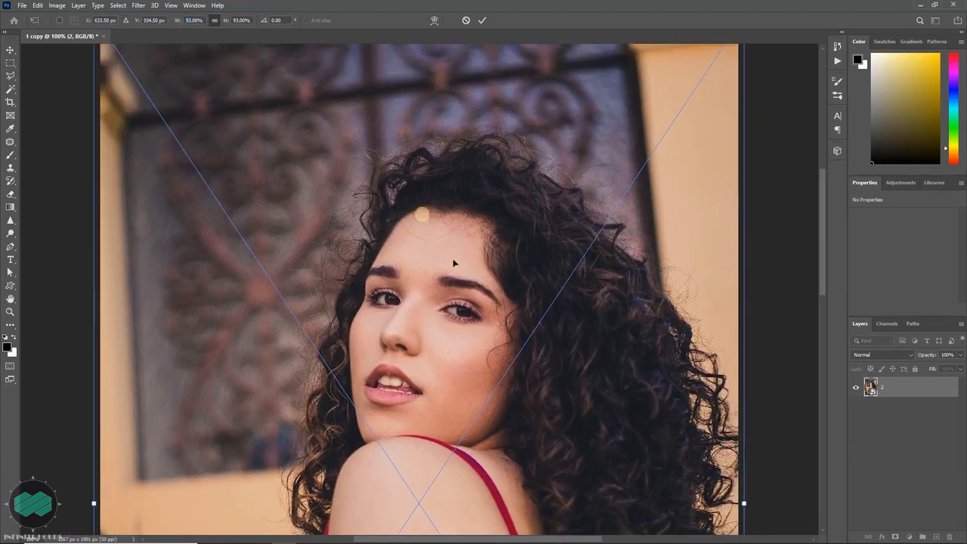
pyautogui.moveTo(490, 300); pyautogui.dragTo(491, 222)
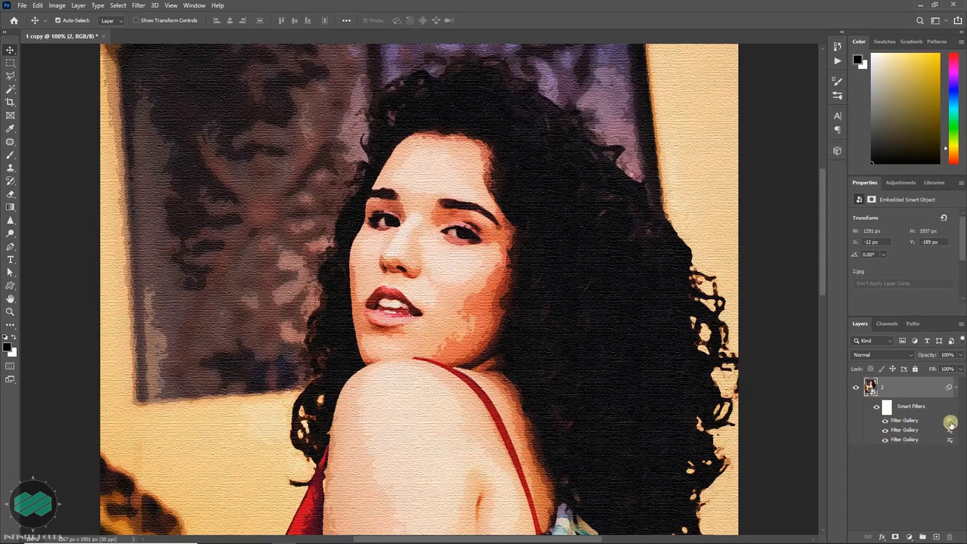
# - Change the Texturizer smart filter to Scaling 109 and Relief 11
pyautogui.doubleClick(909, 422)
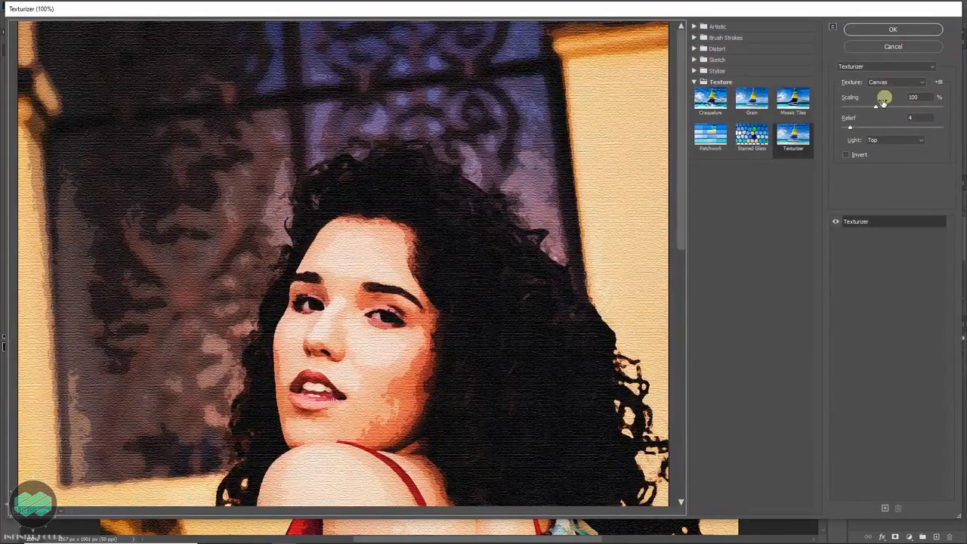
pyautogui.moveTo(876, 106)
pyautogui.mouseDown()
pyautogui.moveTo(857, 127)
pyautogui.moveTo(869, 129)
pyautogui.moveTo(873, 105)
pyautogui.mouseUp()
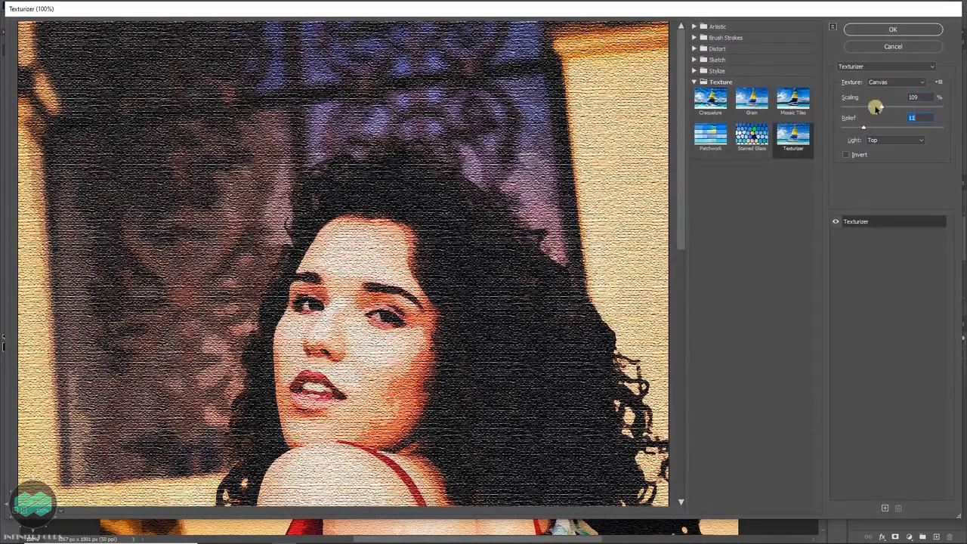
pyautogui.click(903, 30)
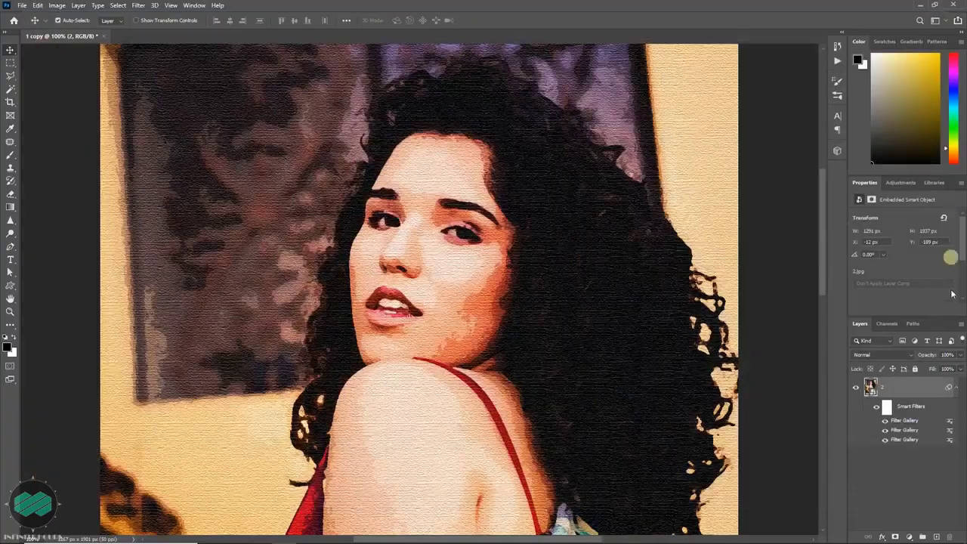
pyautogui.doubleClick(950, 421)
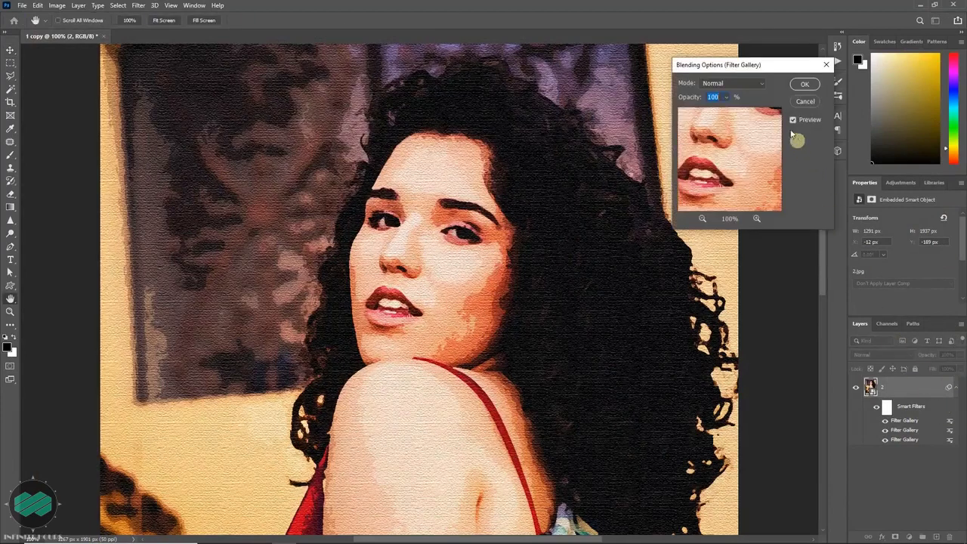
# - Try blend modes from Multiply onward and settle the texture filter on Soft Light at 100%
pyautogui.click(759, 84)
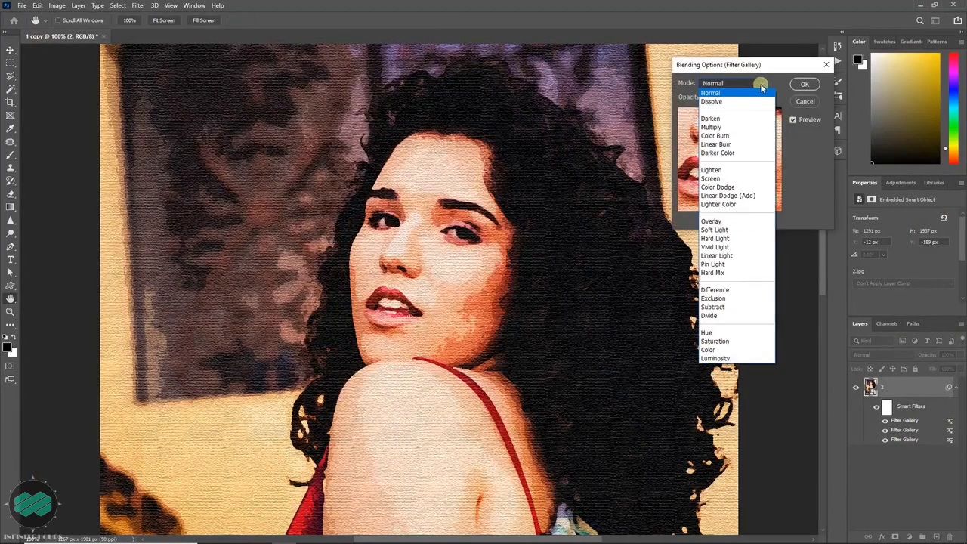
pyautogui.click(745, 128)
pyautogui.scroll(-2, 758, 84)
pyautogui.scroll(-3, 758, 87)
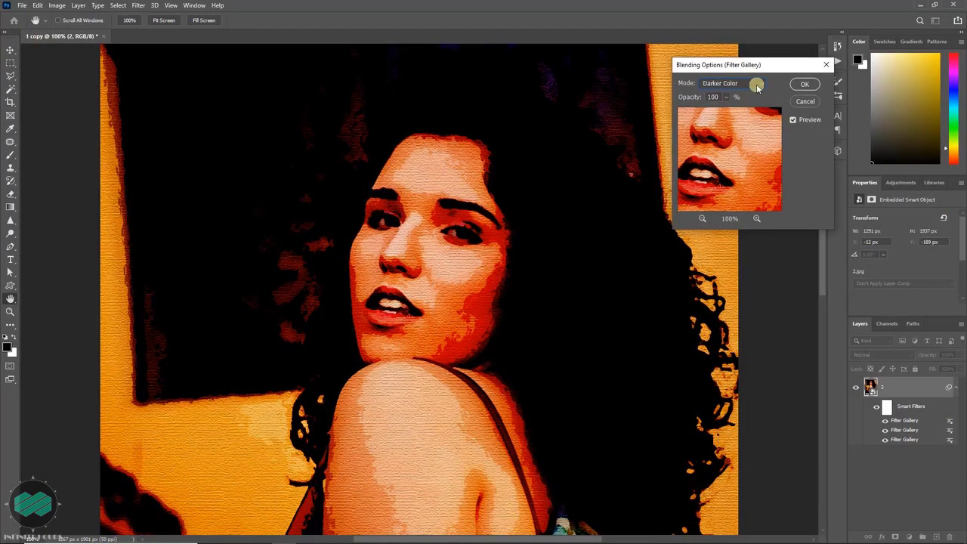
pyautogui.scroll(-2, 758, 87)
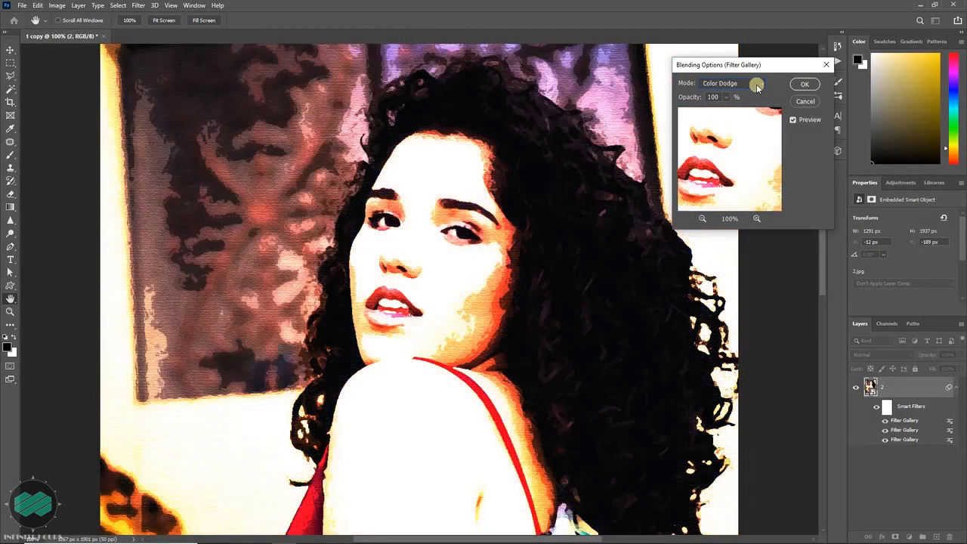
pyautogui.scroll(1, 758, 87)
pyautogui.scroll(-3, 758, 87)
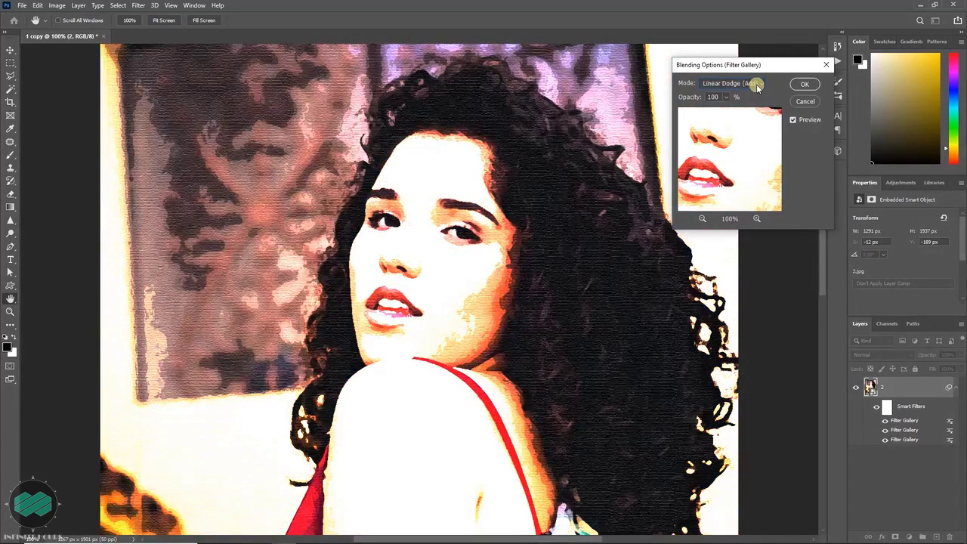
pyautogui.scroll(-1, 758, 87)
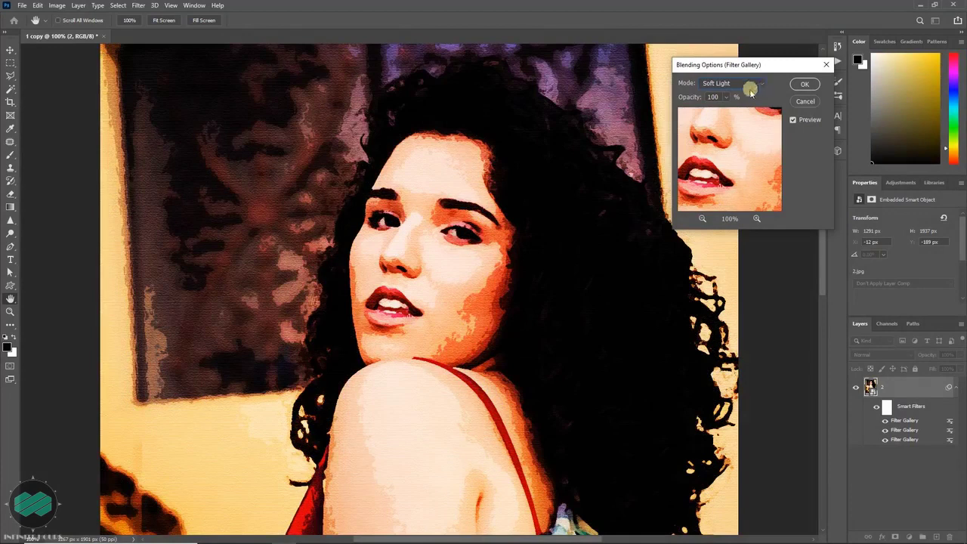
pyautogui.click(802, 90)
pyautogui.click(810, 105)
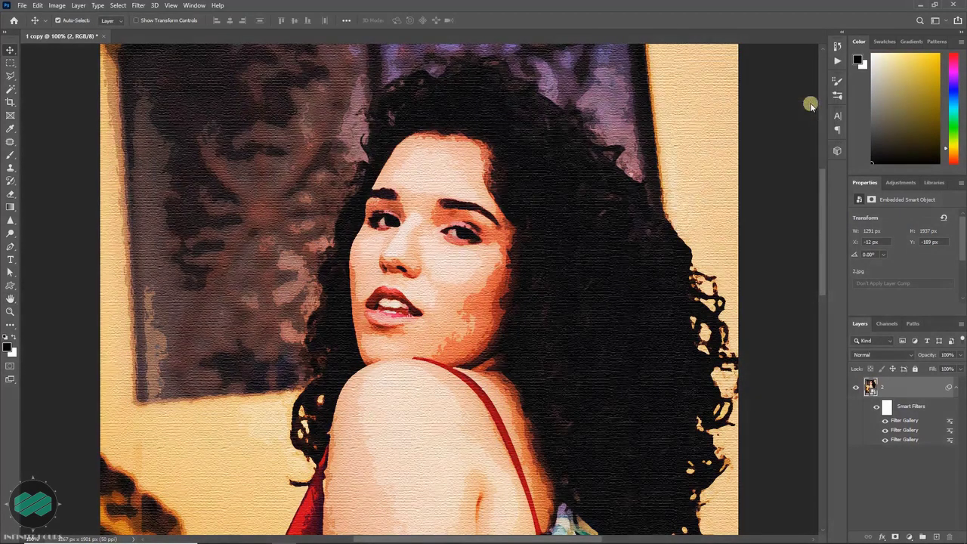